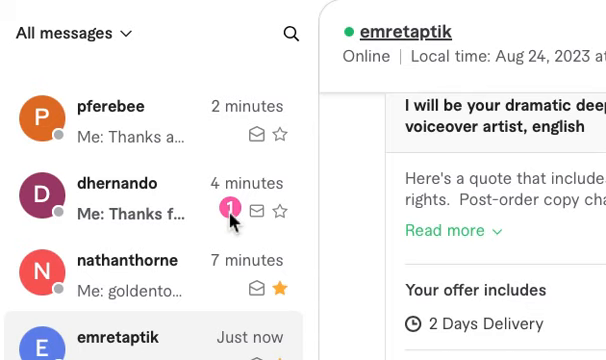
click(130, 196)
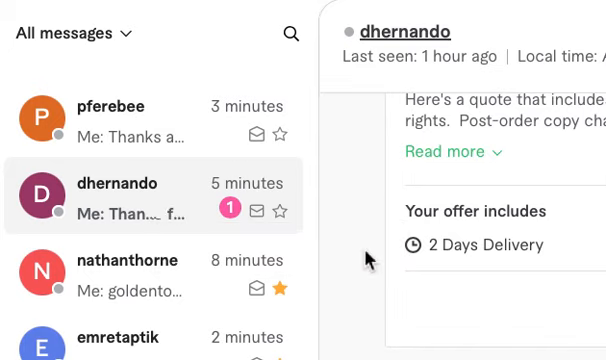
mouse_move(203, 232)
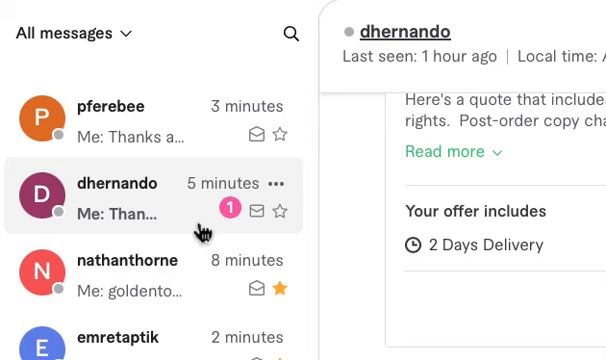
click(257, 212)
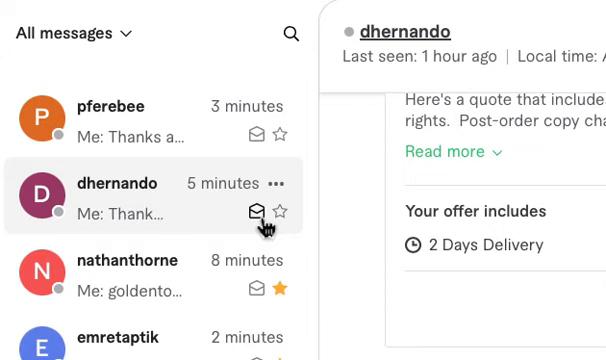